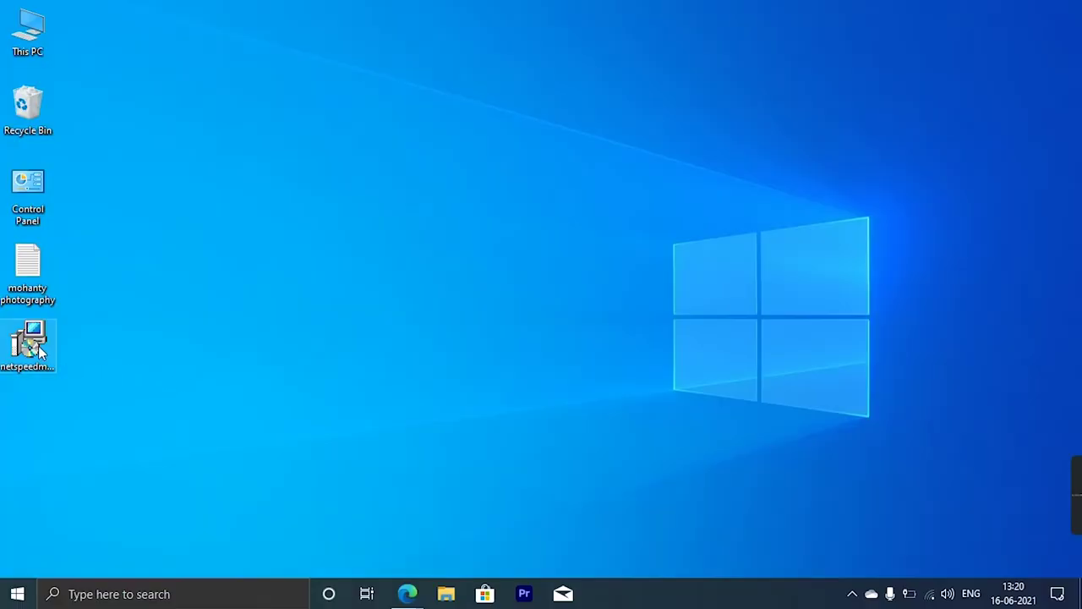
Try to install NetSpeedMonitor from the netspeedmonitor_2_5_4_0_x64_setup package on the desktop, then exit the setup wizard
left_click(38, 345)
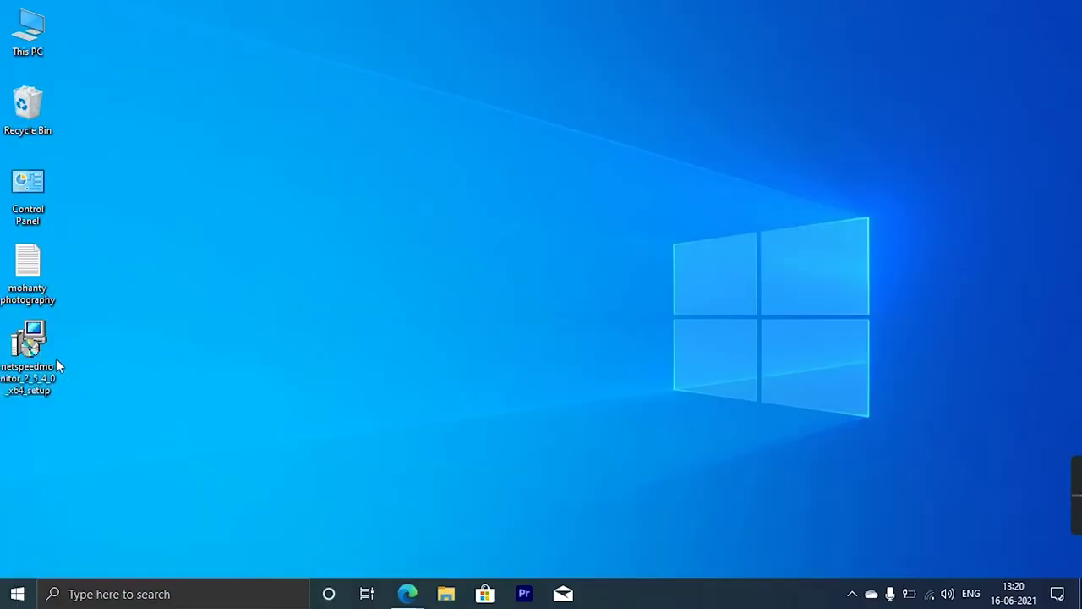
right_click(25, 355)
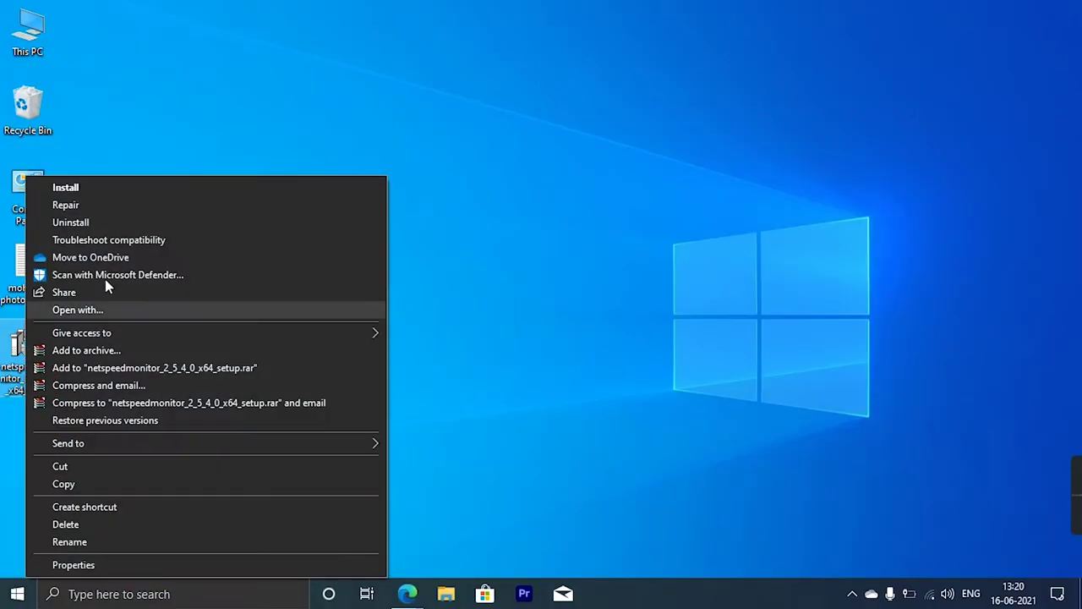
left_click(143, 187)
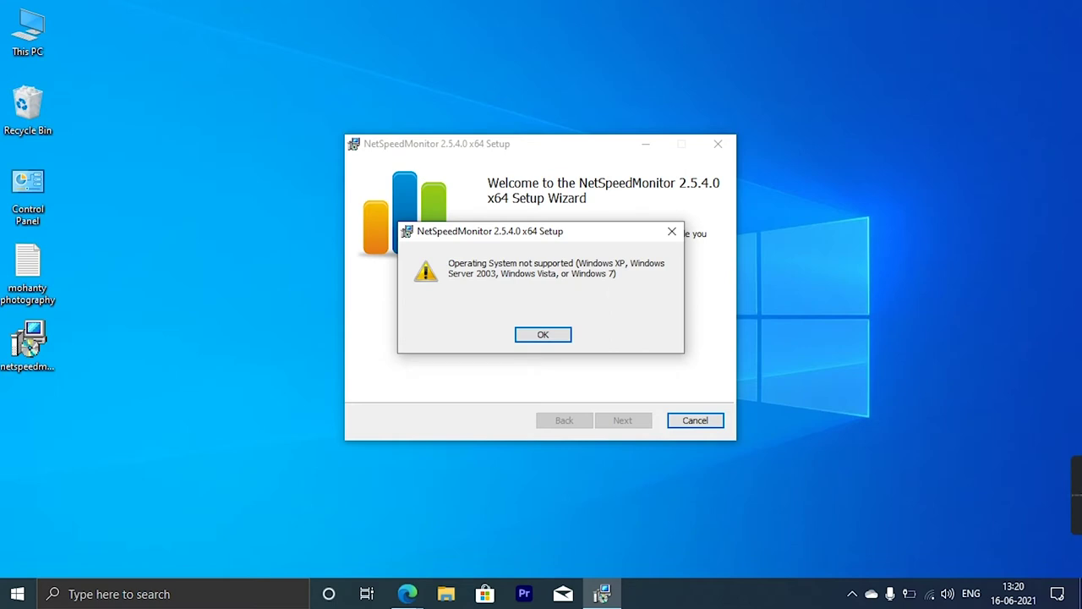
left_click(545, 334)
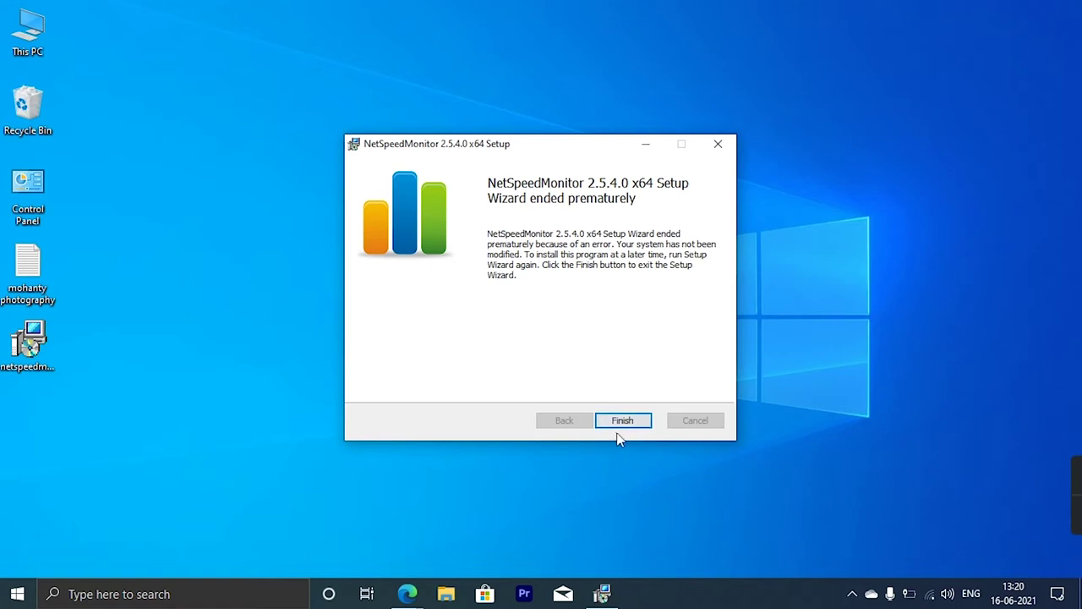
left_click(622, 422)
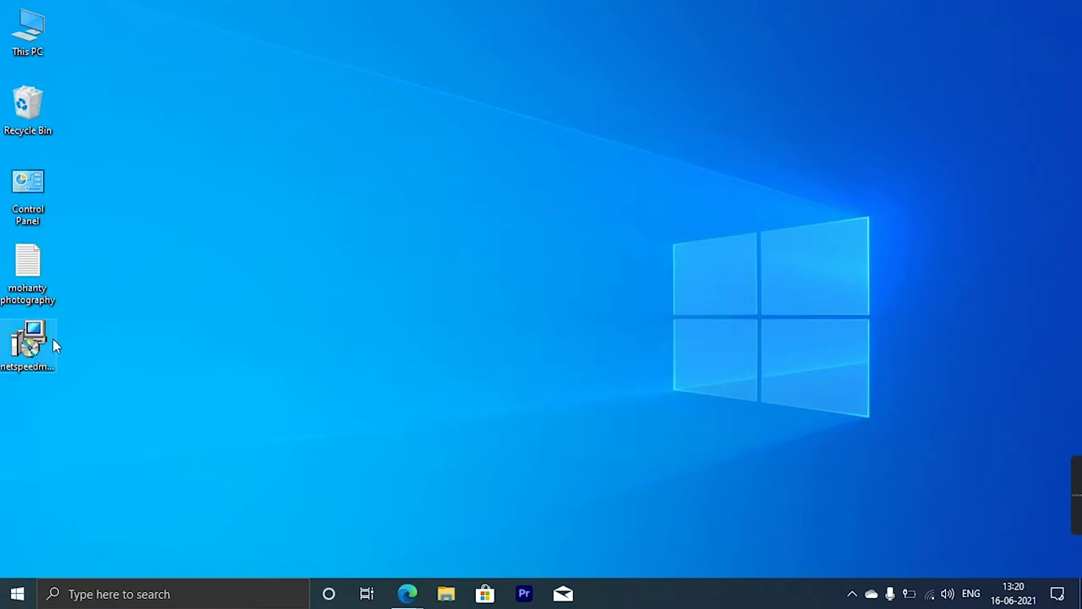
Set the netspeedmonitor_2_5_4_0_x64_setup package to run in compatibility mode for the previous version of Windows
left_click(28, 360)
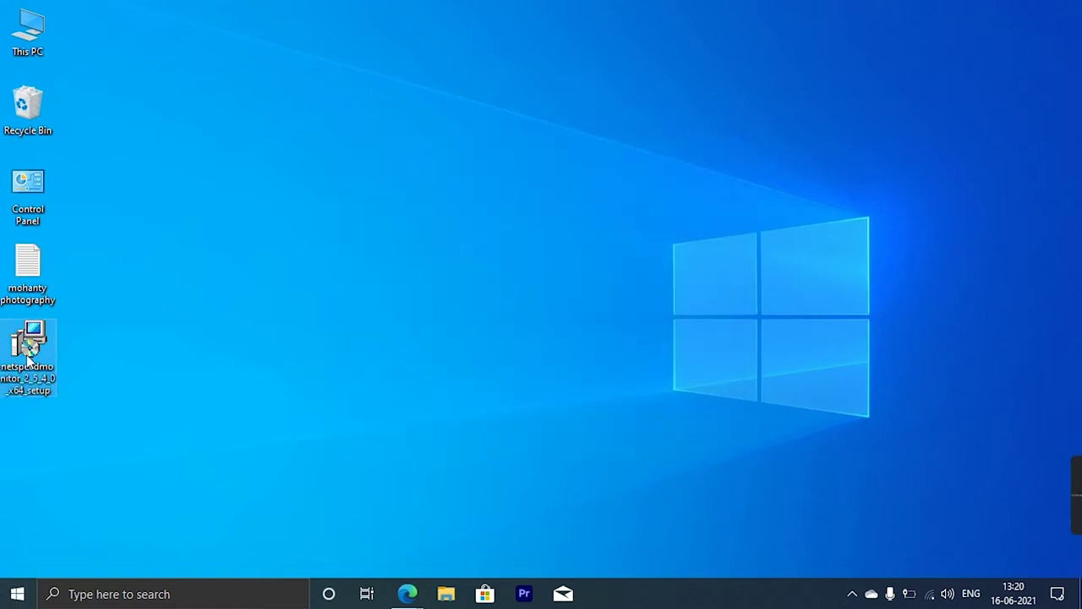
right_click(28, 359)
left_click(162, 565)
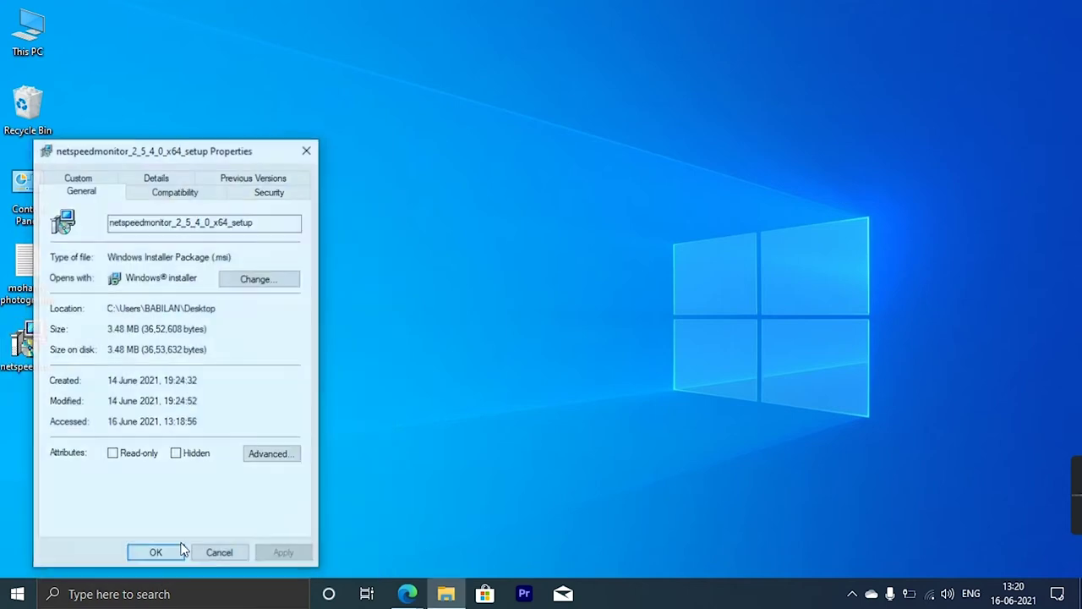
left_click(175, 193)
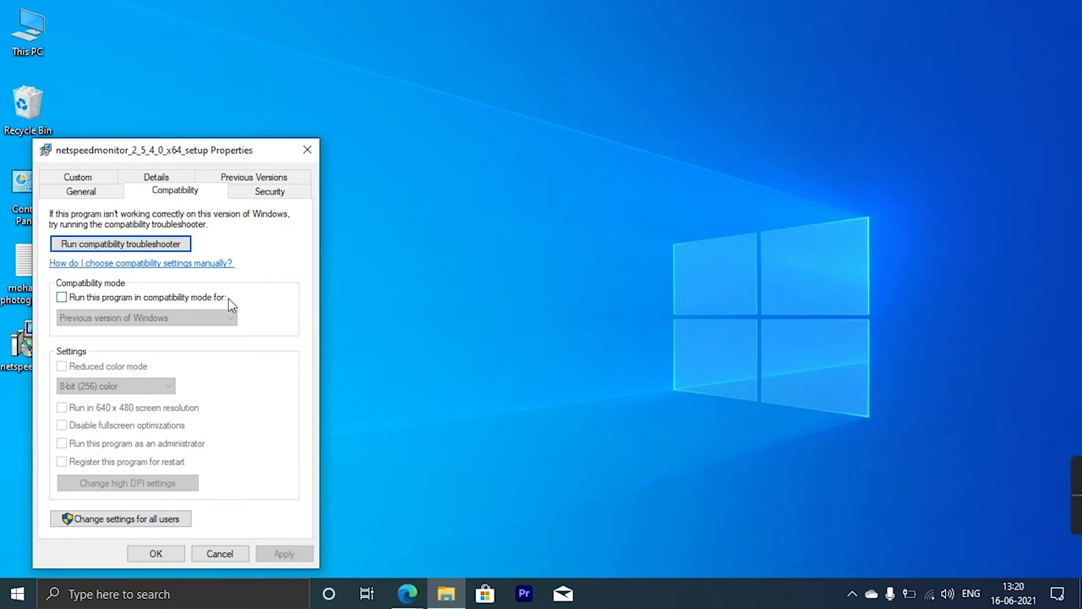
left_click(62, 298)
left_click(279, 554)
left_click(156, 554)
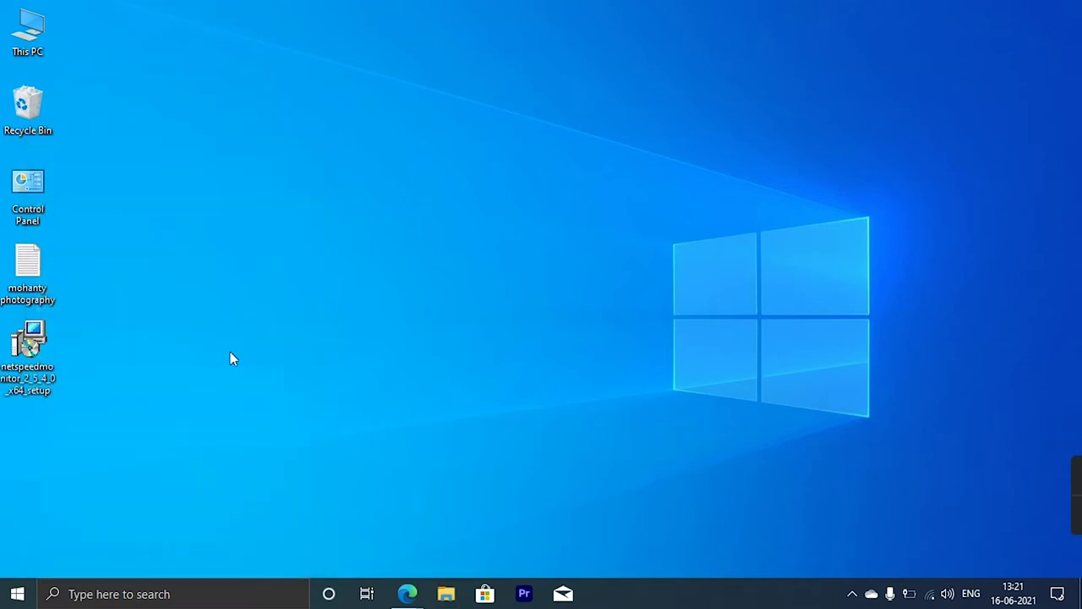
Install NetSpeedMonitor 2.5.4.0 x64 from the desktop package, accepting the license agreement and keeping the default features and location
right_click(36, 365)
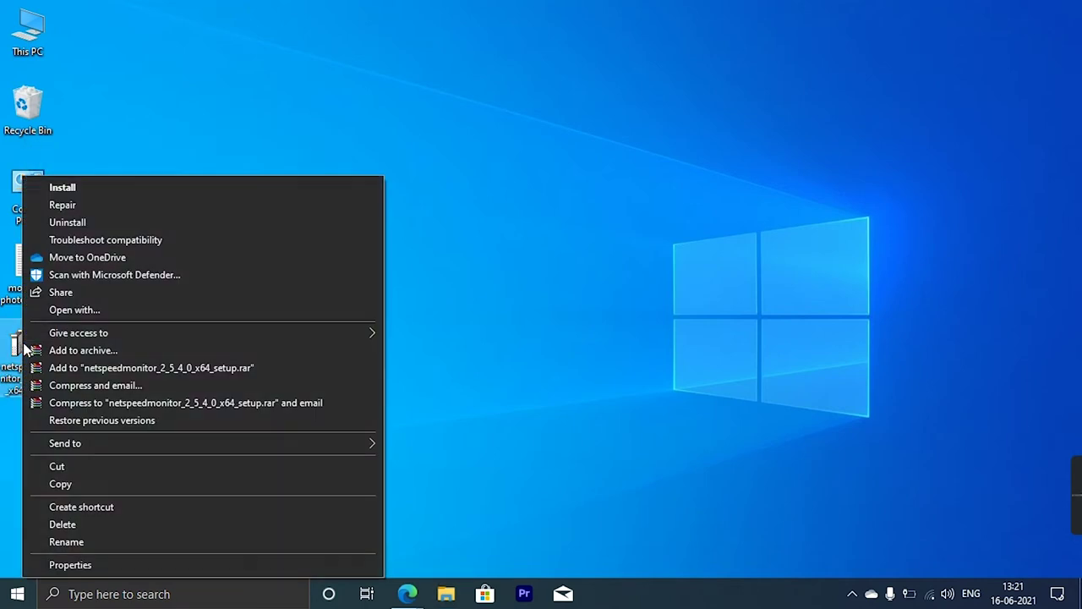
left_click(157, 189)
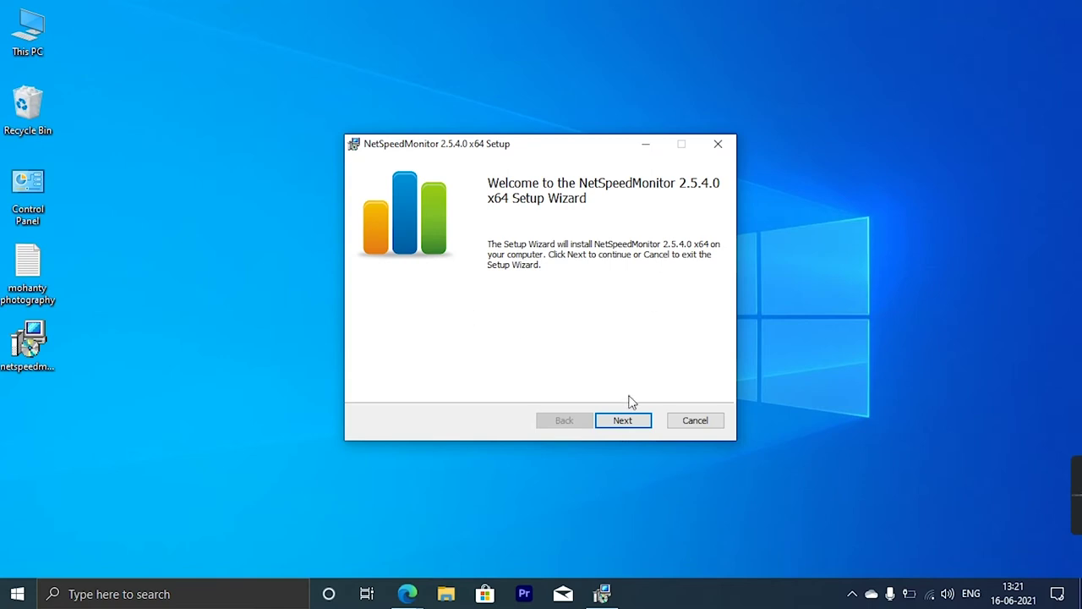
left_click(622, 420)
left_click(622, 420)
left_click(371, 384)
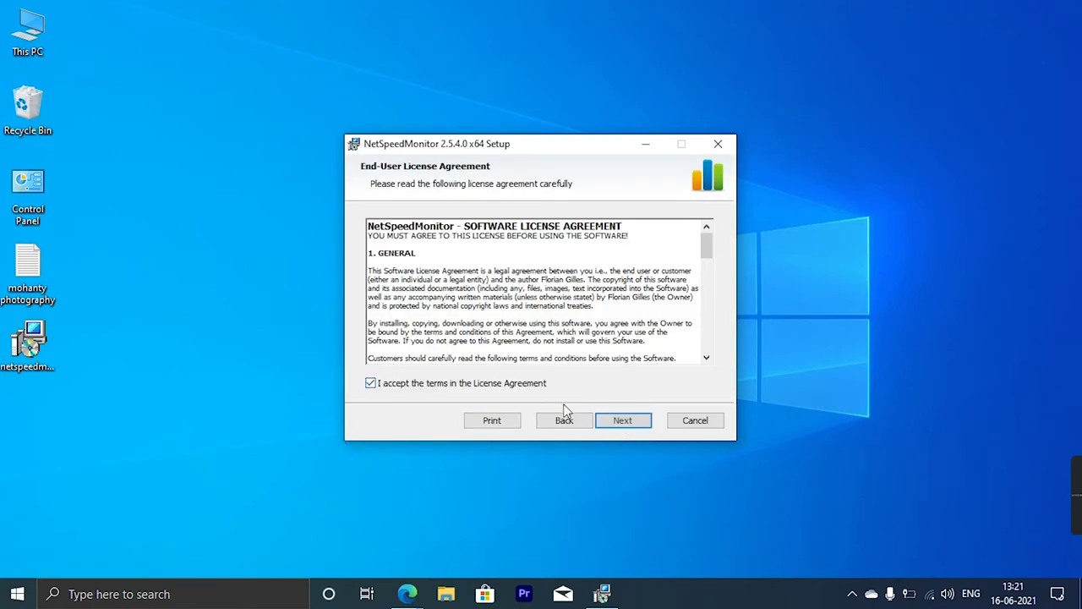
left_click(623, 421)
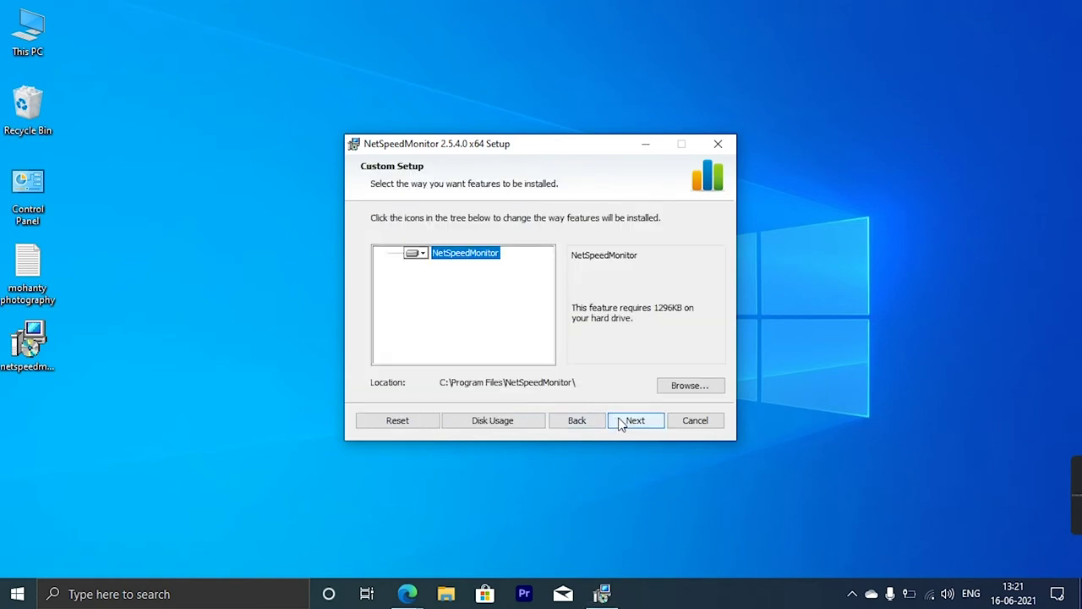
left_click(621, 422)
left_click(620, 424)
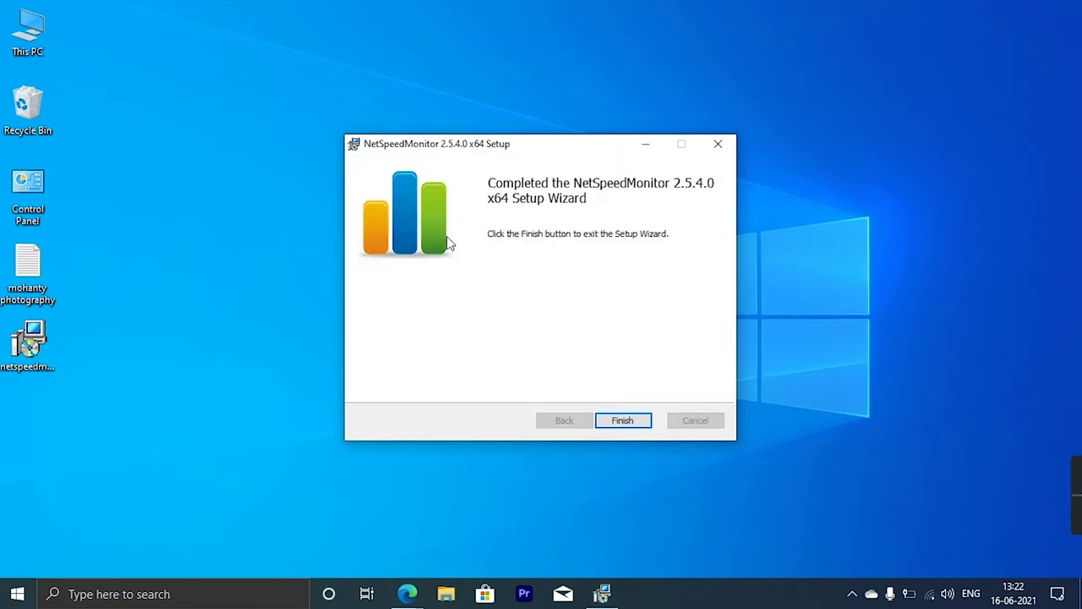
left_click(625, 420)
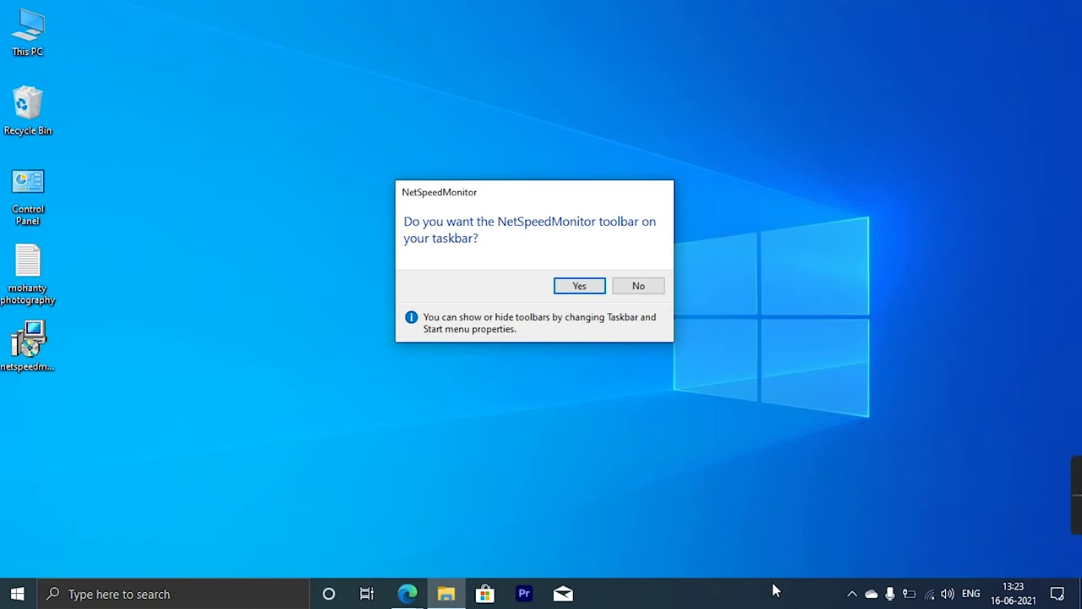
Accept the NetSpeedMonitor toolbar offer and enable that toolbar on the taskbar
left_click(581, 289)
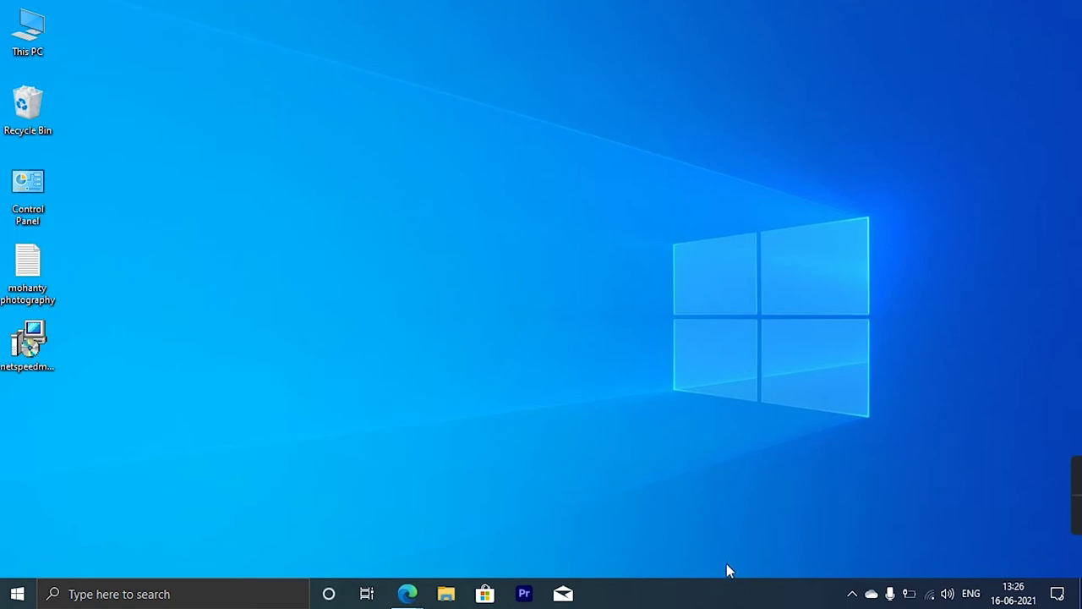
right_click(788, 600)
mouse_move(905, 219)
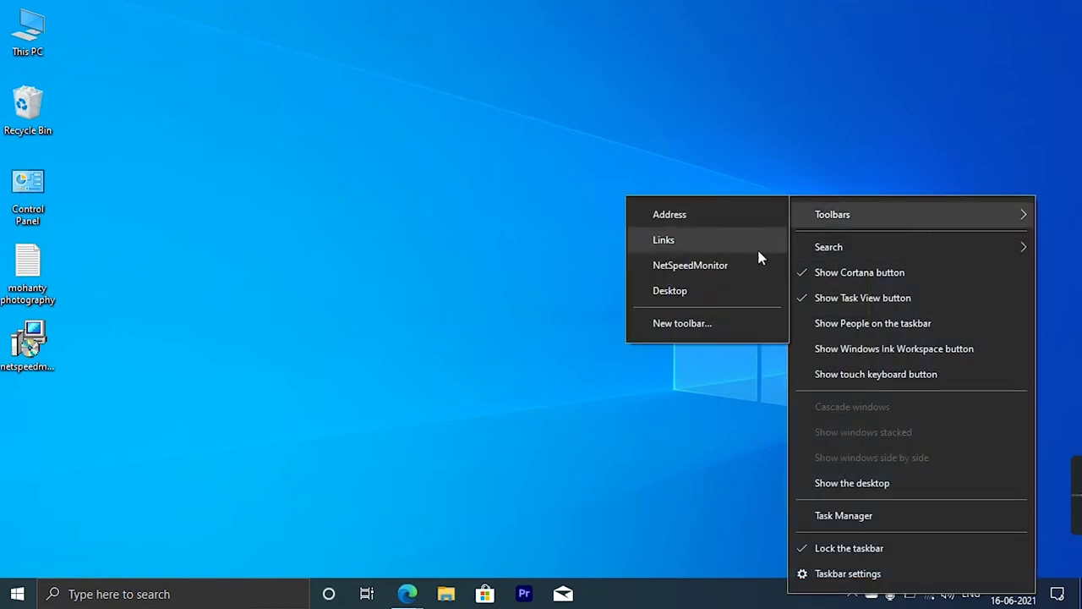
left_click(716, 268)
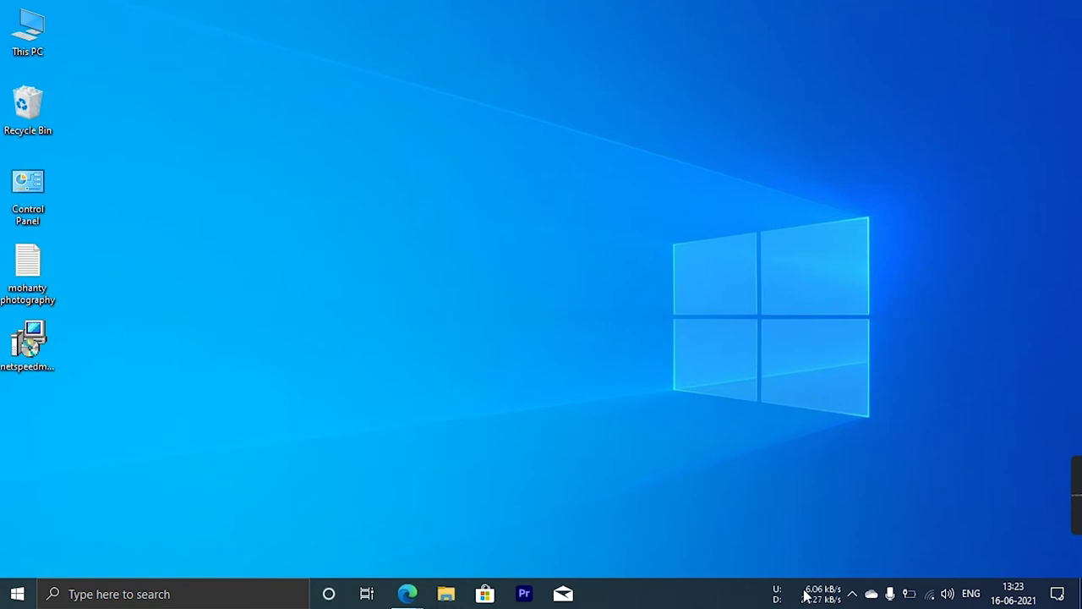
Set the NetSpeedMonitor bitrate unit to MiB/s in its configuration and save the change
mouse_move(815, 598)
right_click(822, 596)
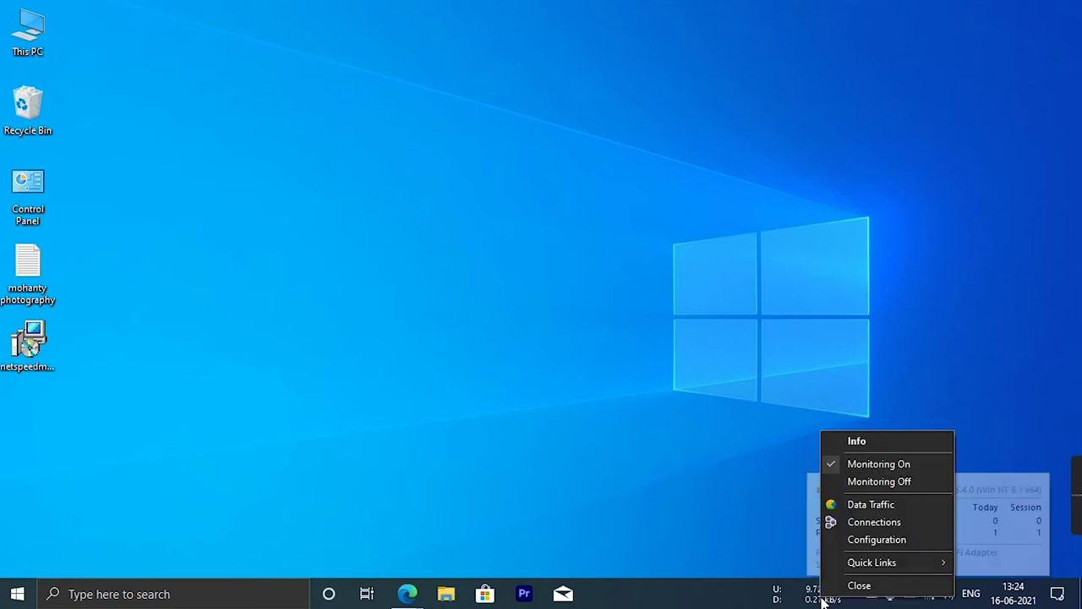
left_click(872, 541)
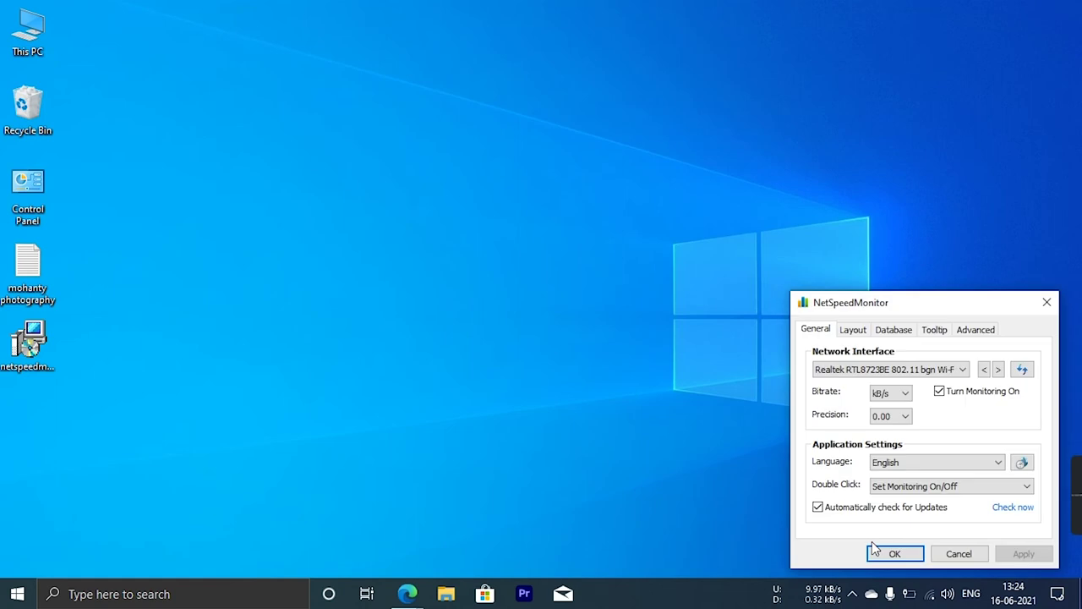
left_click(906, 394)
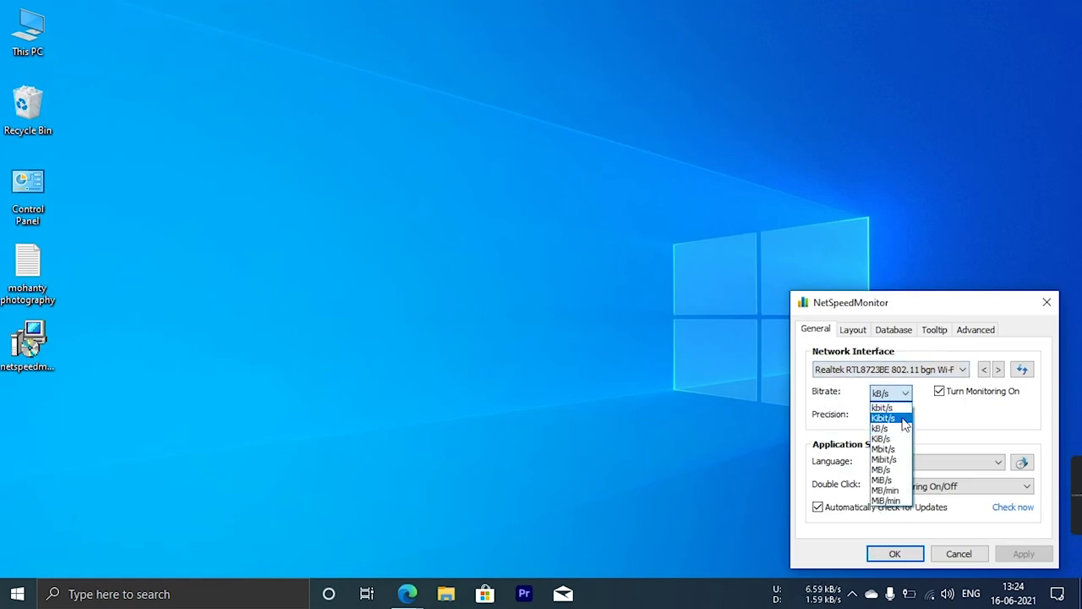
left_click(882, 479)
left_click(1023, 554)
left_click(894, 554)
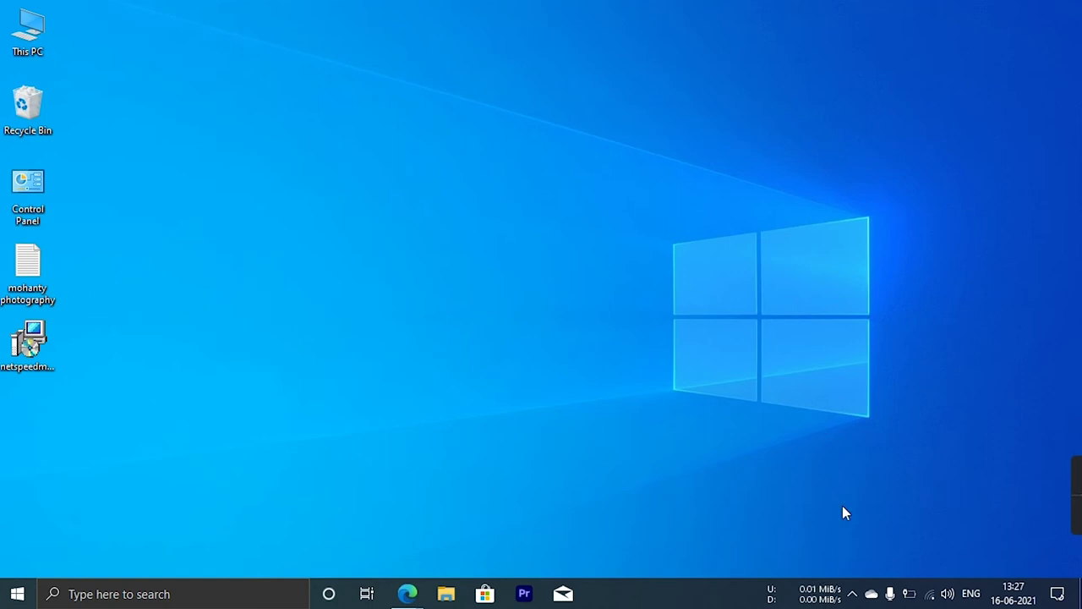
Reopen the NetSpeedMonitor configuration and examine the network interfaces available for monitoring
right_click(813, 585)
mouse_move(860, 556)
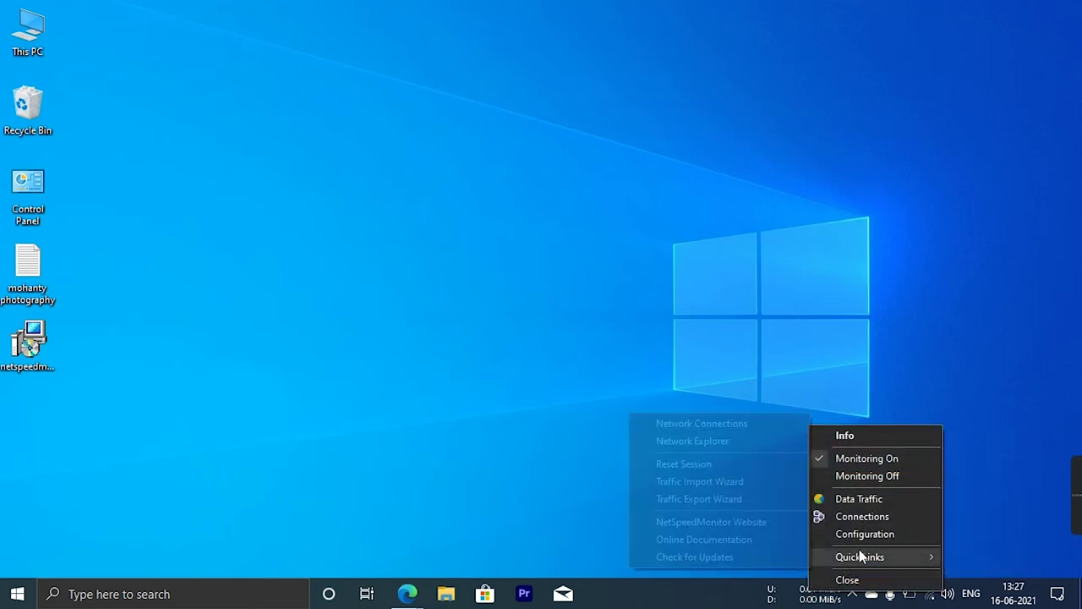
left_click(864, 535)
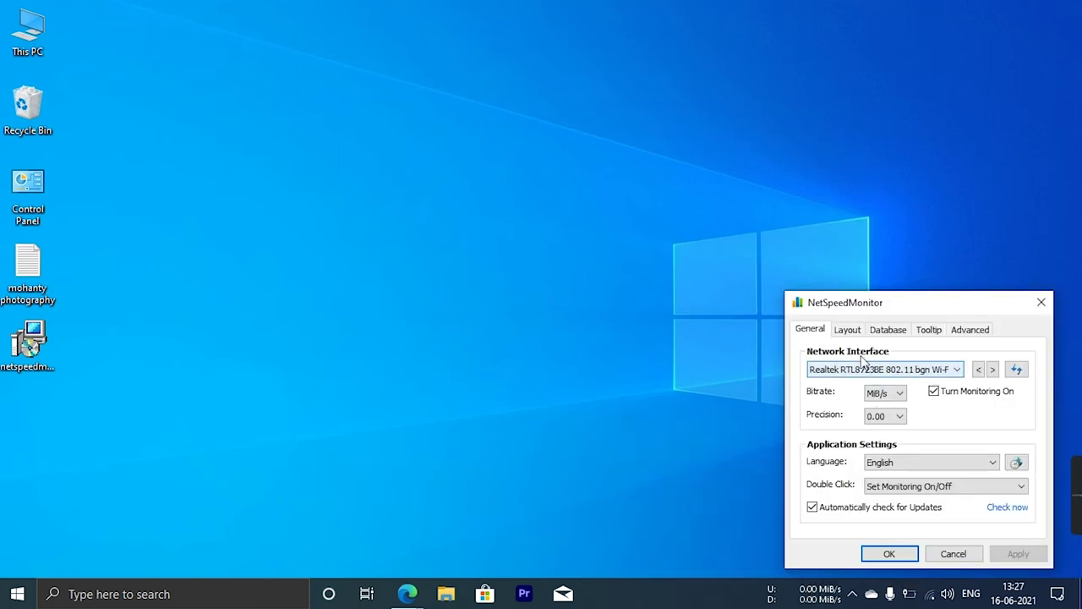
left_click(959, 370)
left_click(976, 309)
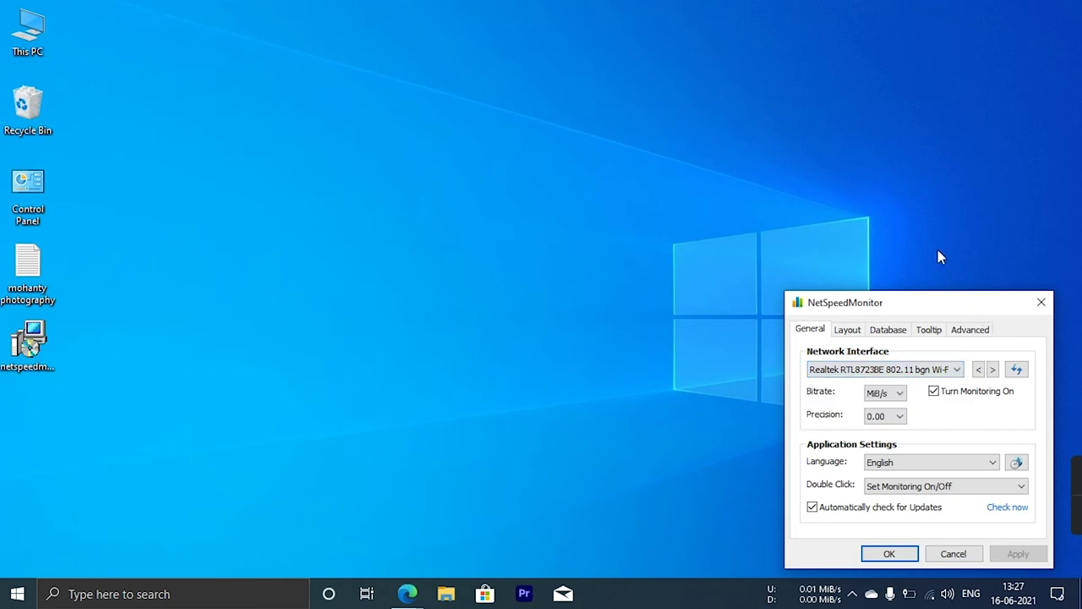
left_click(957, 370)
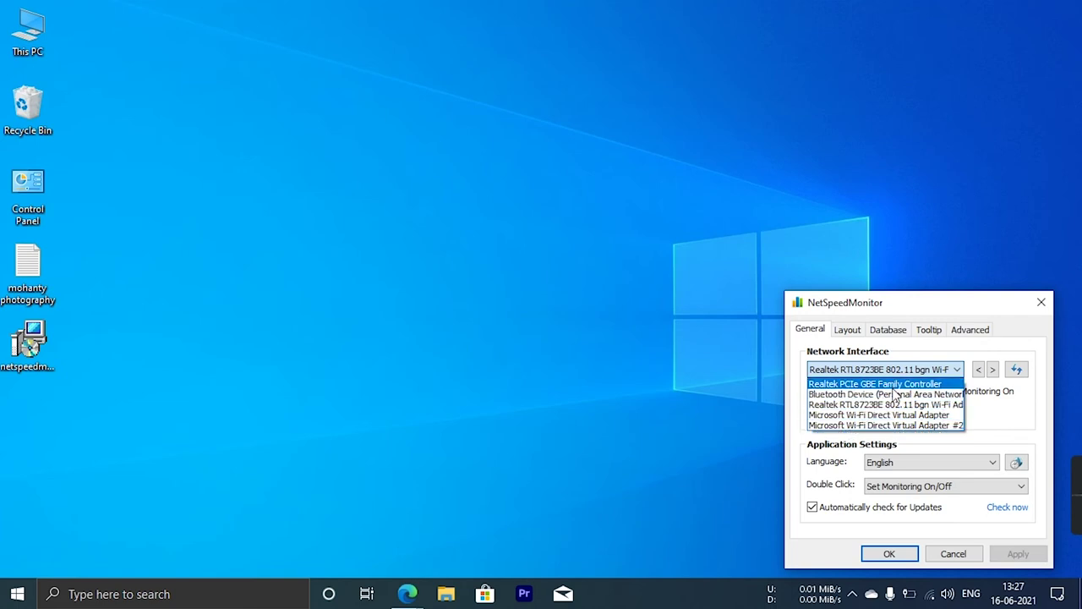
Open the Control Panel's Network Connections to check the adapter names, keeping the NetSpeedMonitor configuration visible beside it
double_click(32, 188)
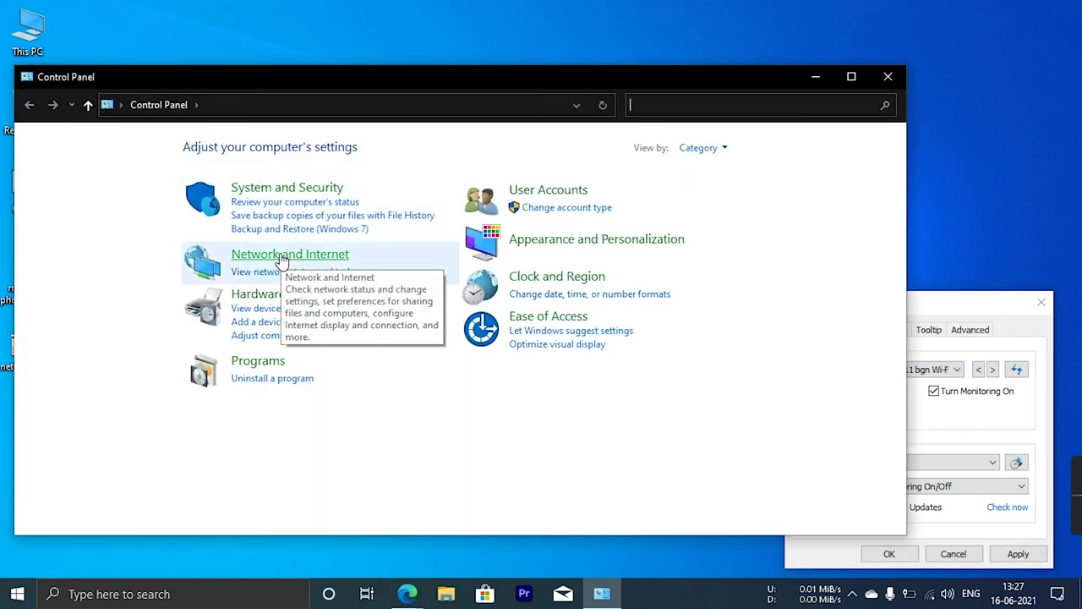
left_click(282, 256)
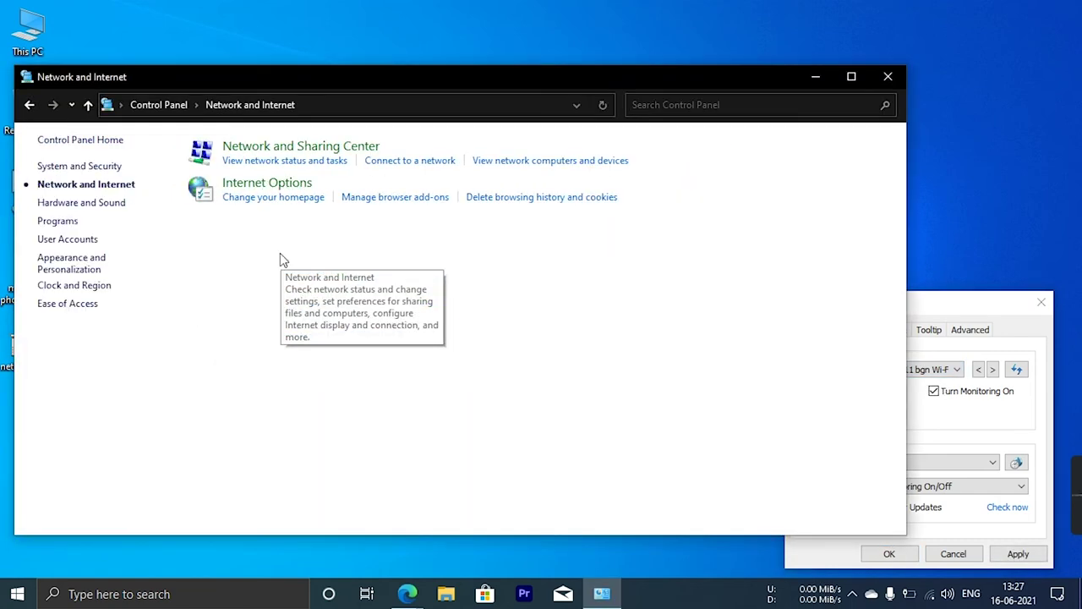
left_click(303, 147)
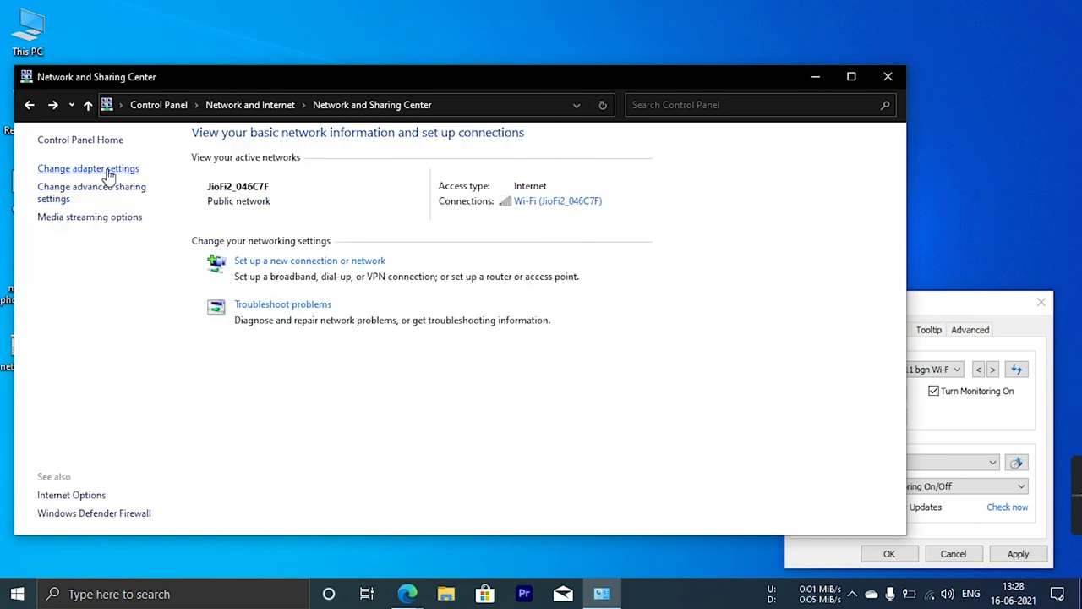
left_click(109, 170)
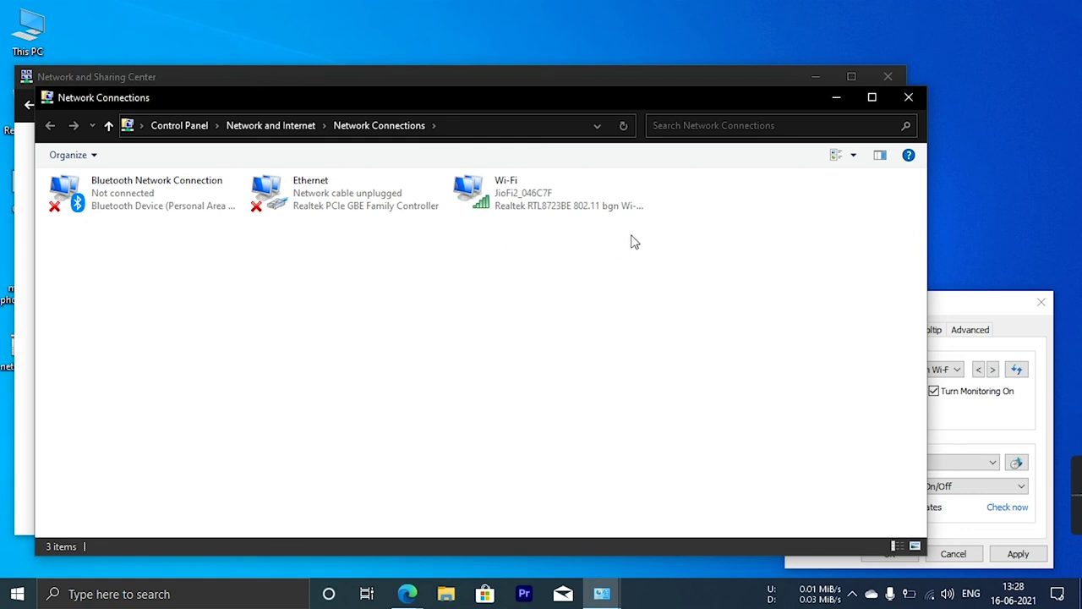
left_click_drag(685, 102, 426, 0)
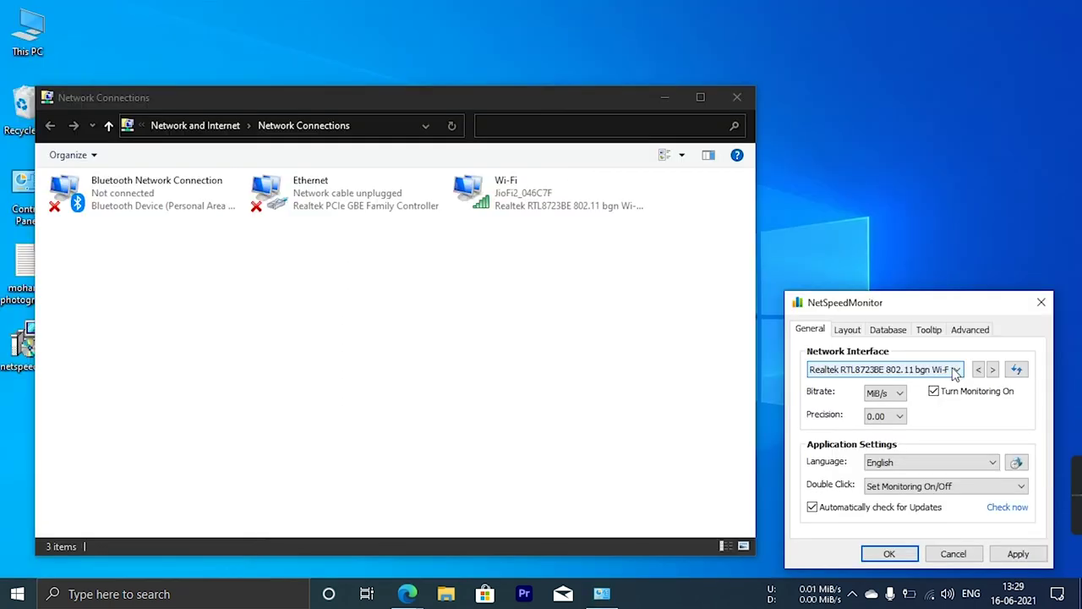
Set the monitored network interface to Microsoft Wi-Fi Direct Virtual Adapter #2 and apply it
left_click(955, 372)
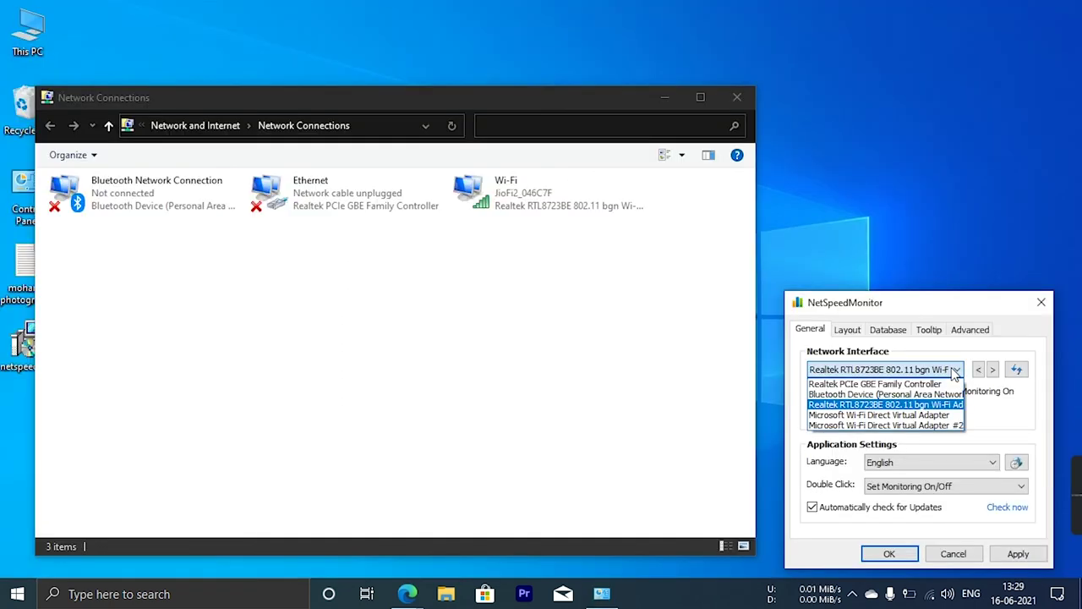
left_click(874, 405)
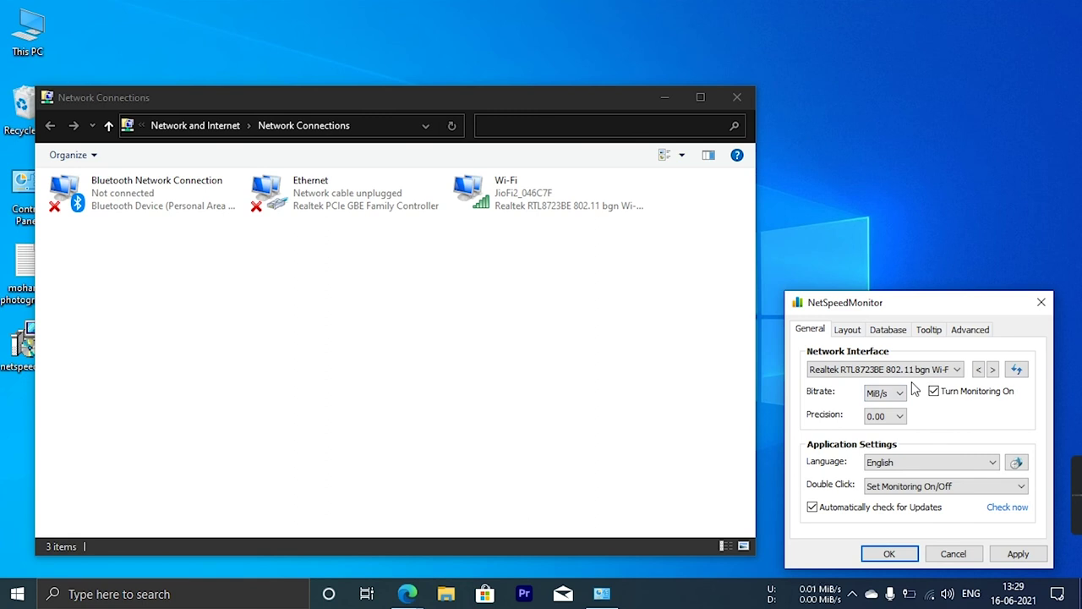
left_click(960, 369)
left_click(907, 425)
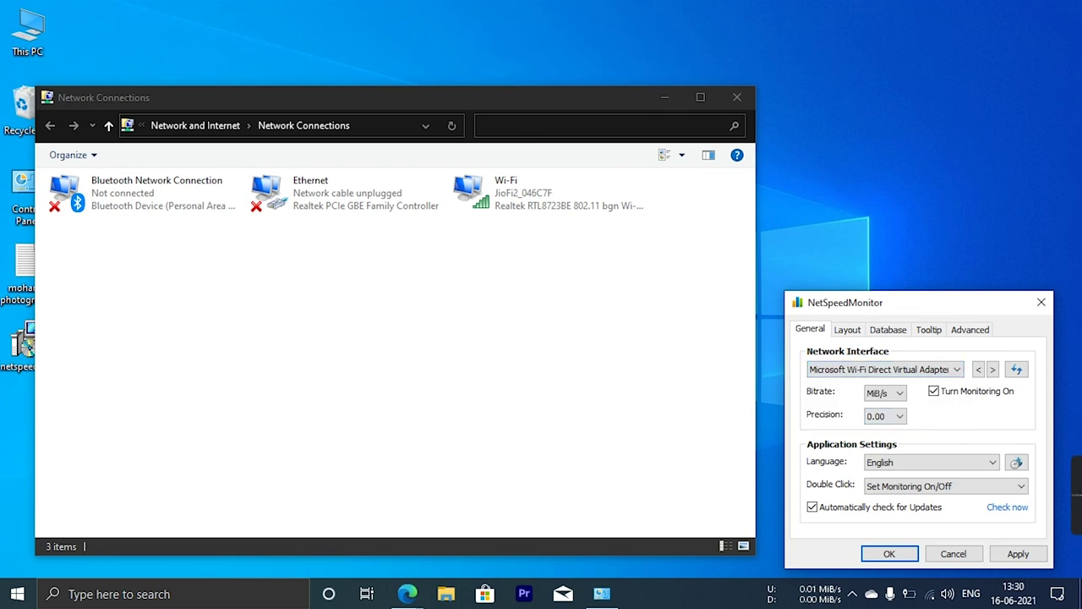
left_click(1017, 554)
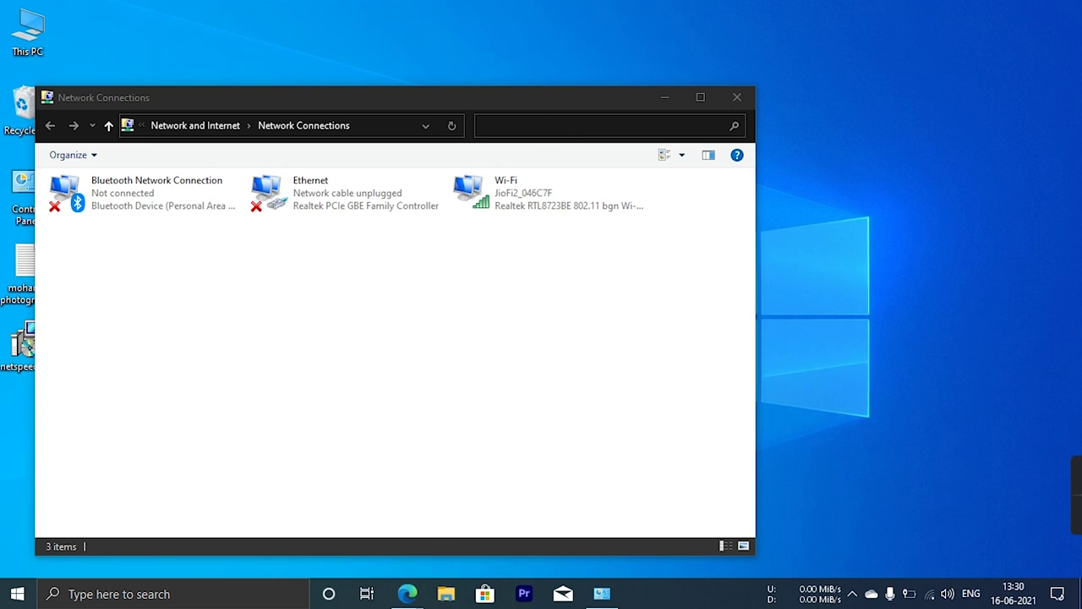
Reopen the NetSpeedMonitor configuration, set the network interface to the Realtek RTL8723BE 802.11 bgn Wi-Fi adapter and apply it
right_click(817, 596)
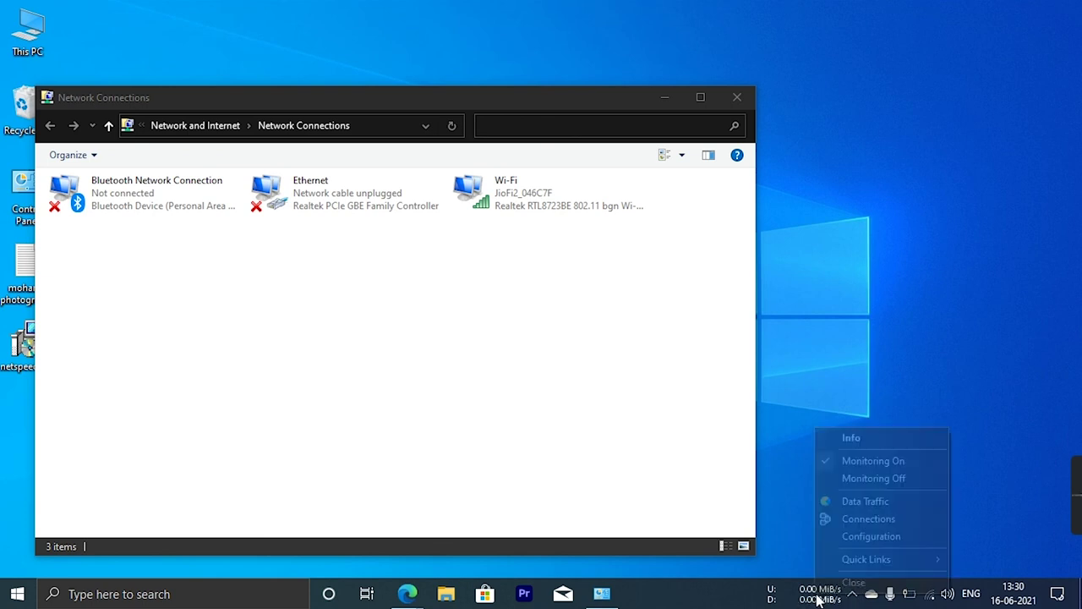
left_click(875, 537)
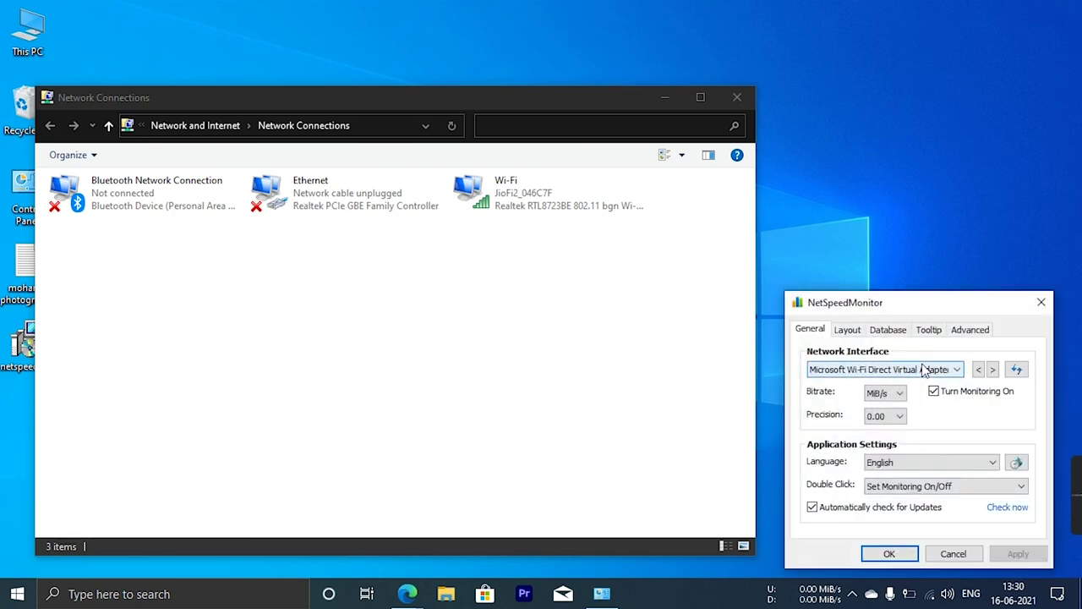
left_click(930, 370)
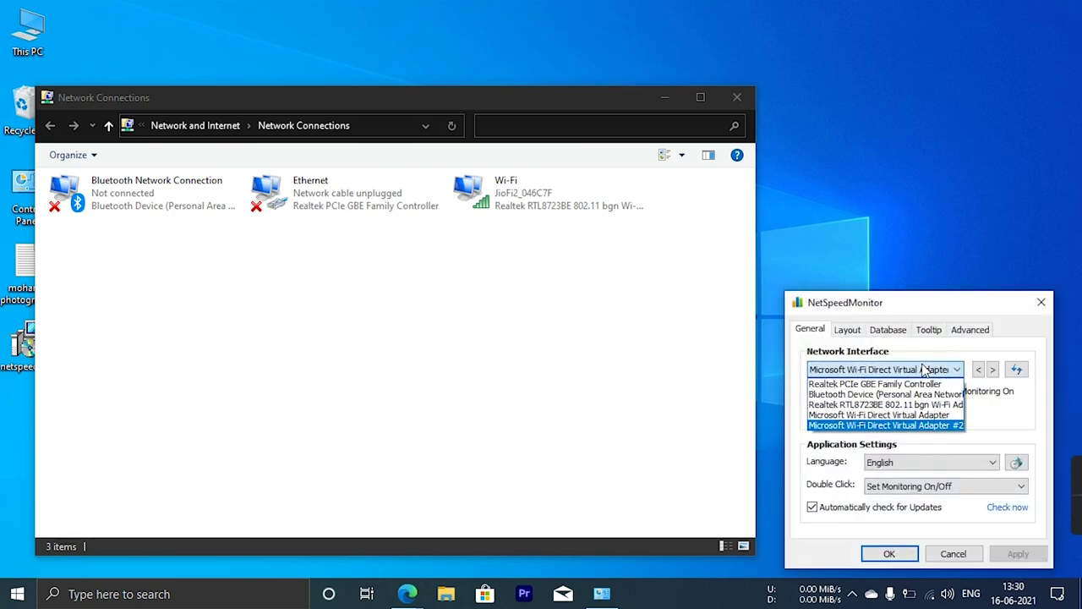
left_click(906, 404)
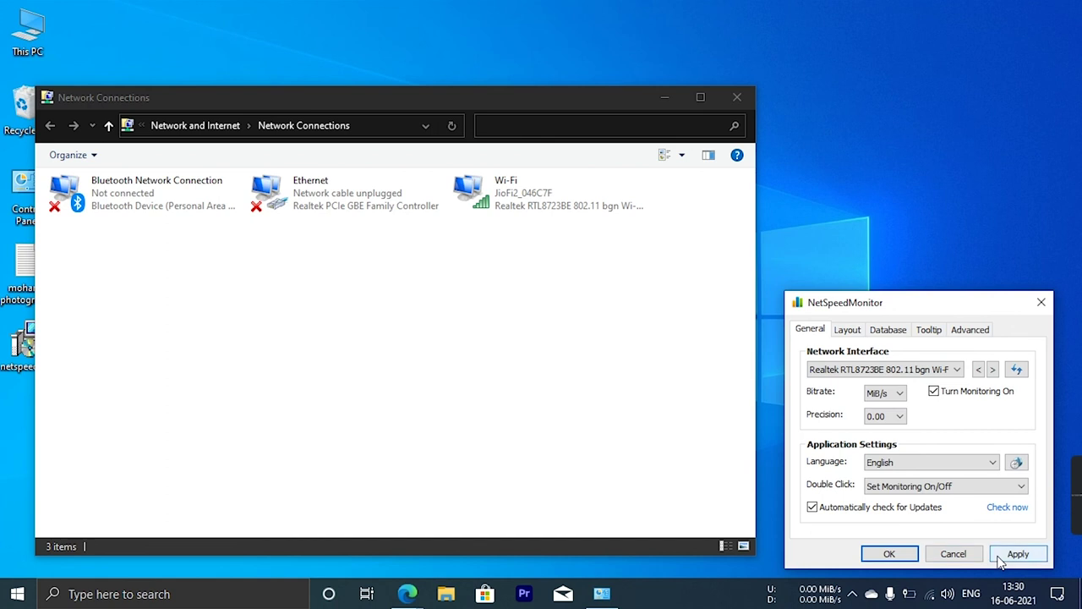
left_click(1015, 554)
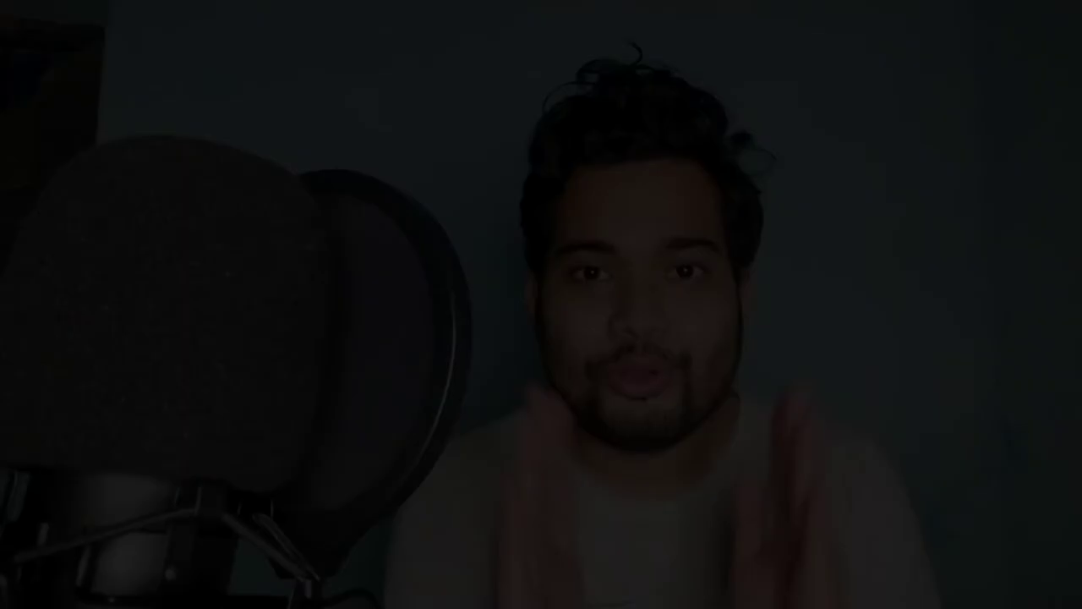